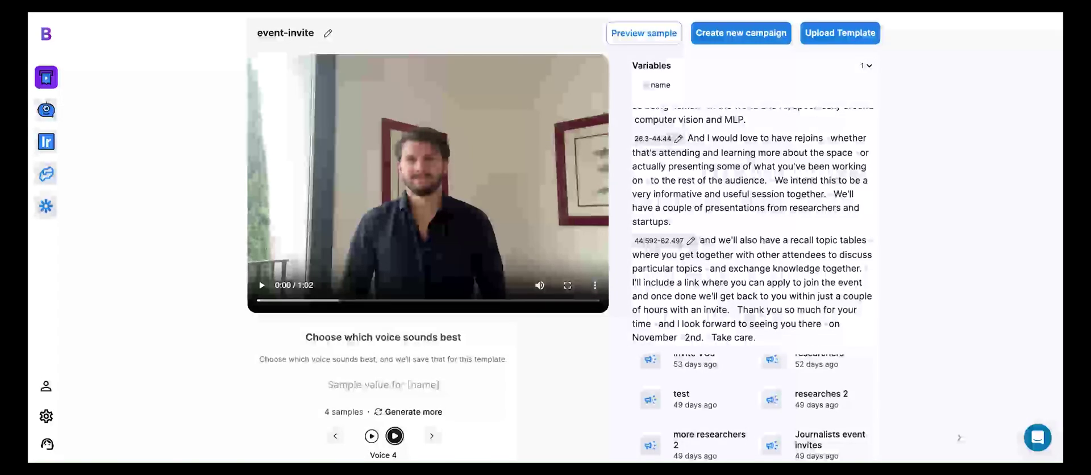
Step: Play the second generated sample video of the event-invite template and close it
scroll(981, 350, down, 4)
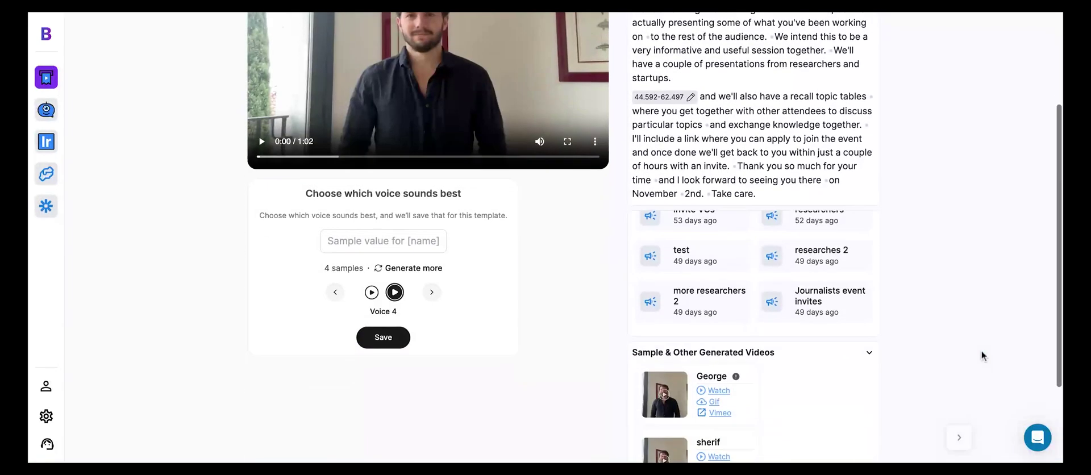
click(721, 403)
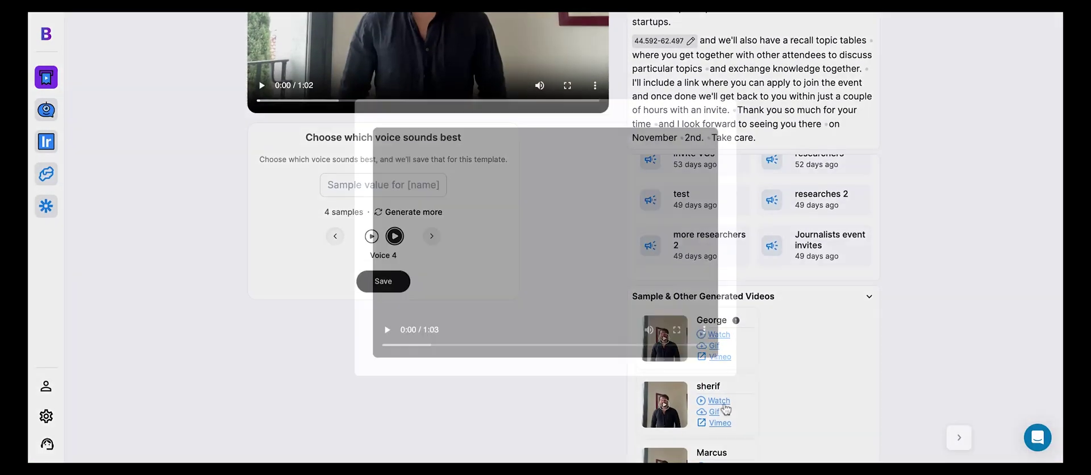
click(386, 330)
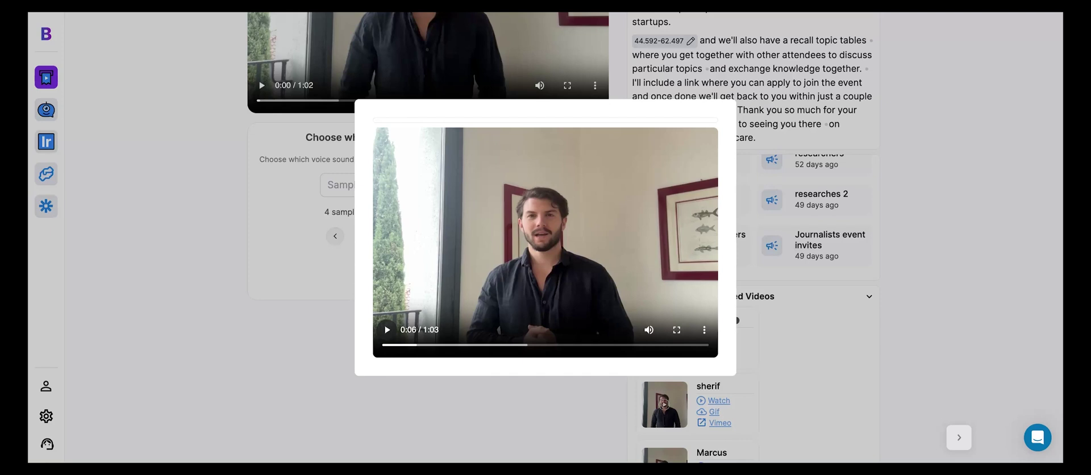
key(Escape)
Step: Listen to the event-invite template's voice samples from Voice 1 through Voice 4 and return to Voice 1
scroll(546, 239, up, 2)
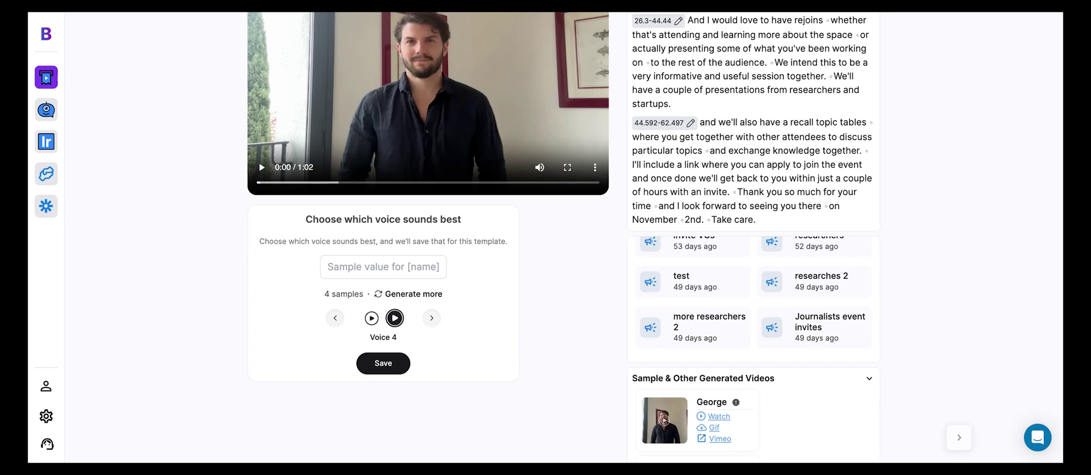
click(335, 322)
click(335, 322)
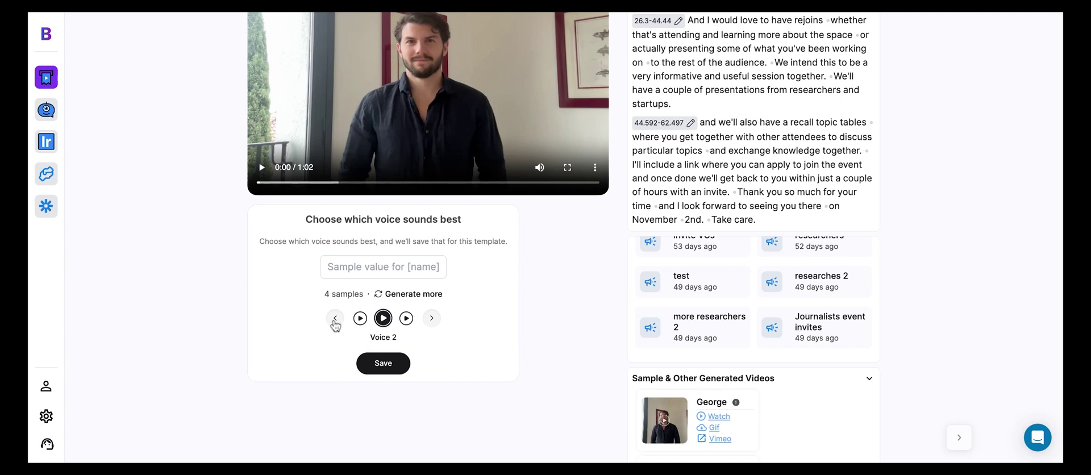
click(335, 322)
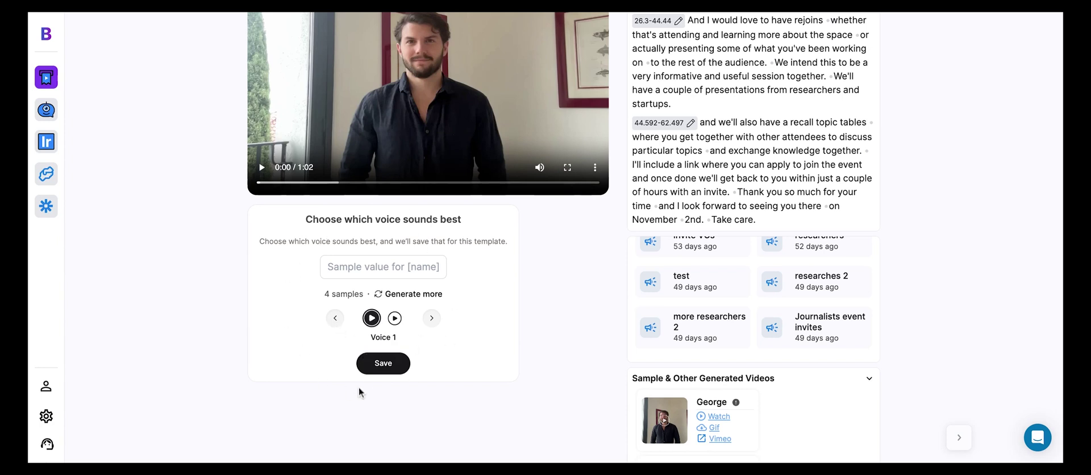
click(372, 318)
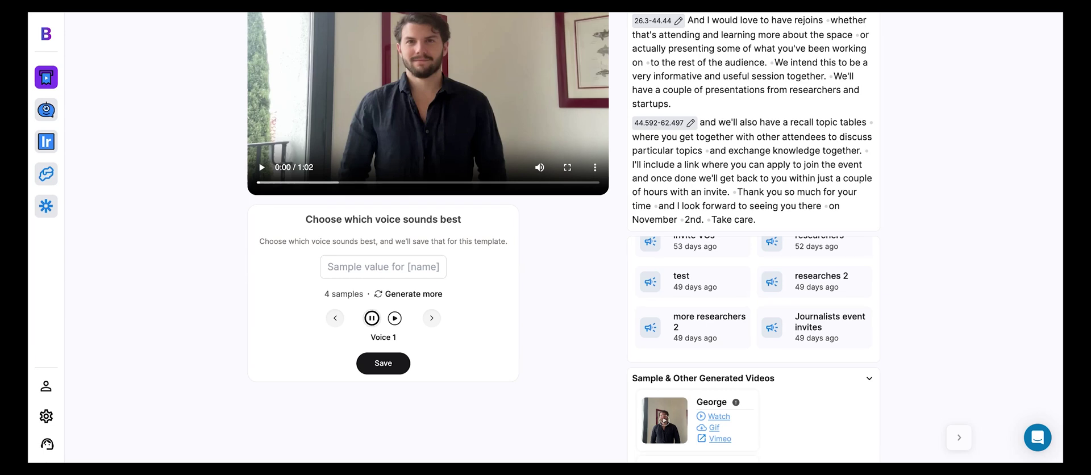
click(394, 320)
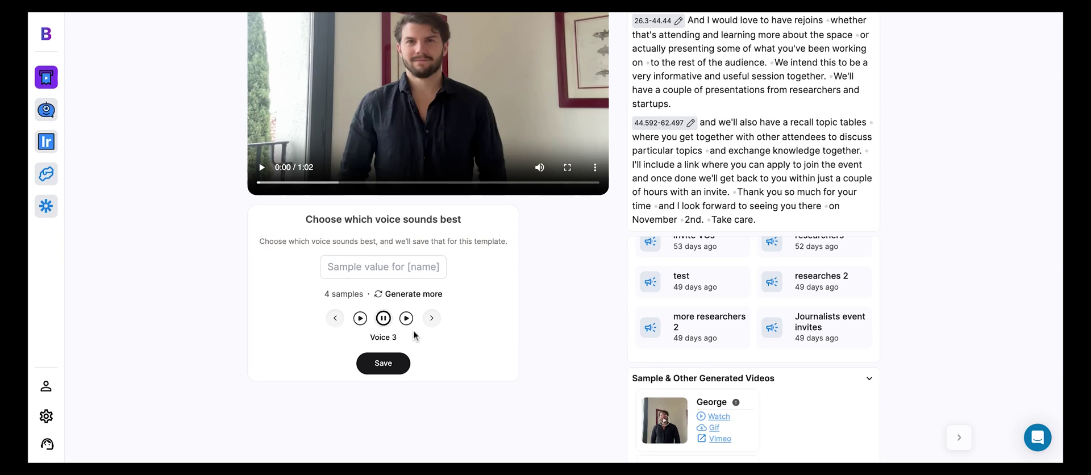
click(381, 322)
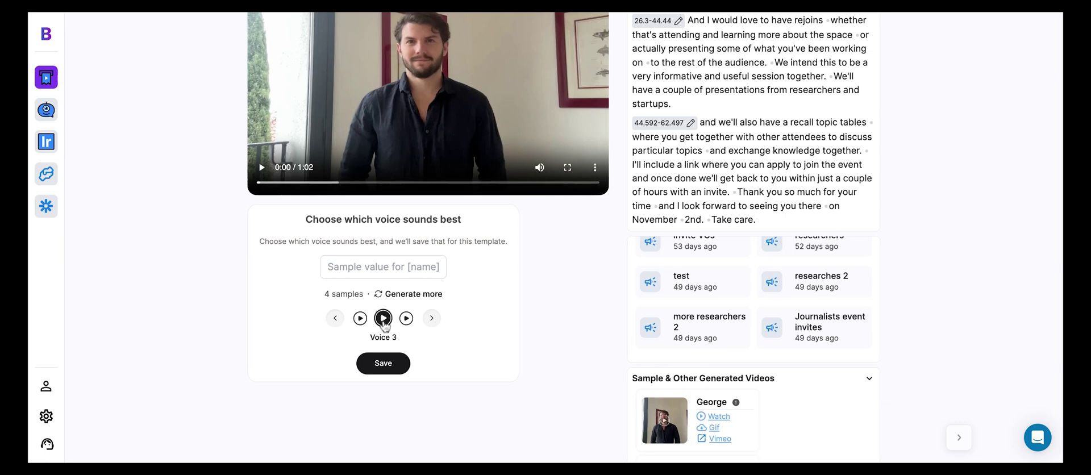
click(404, 319)
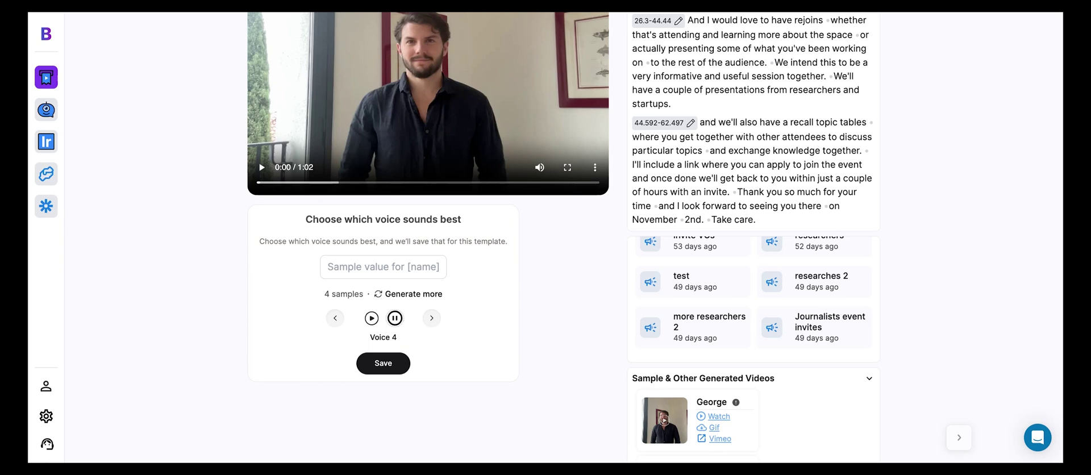
click(335, 319)
click(335, 319)
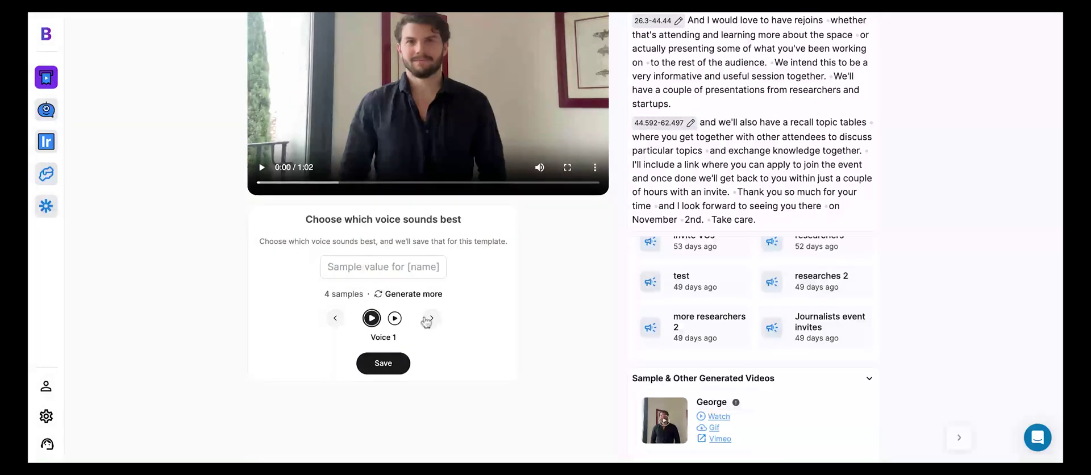
Step: Enter a person's name as the sample value for [name] and generate more voice samples for the event-invite template
click(404, 272)
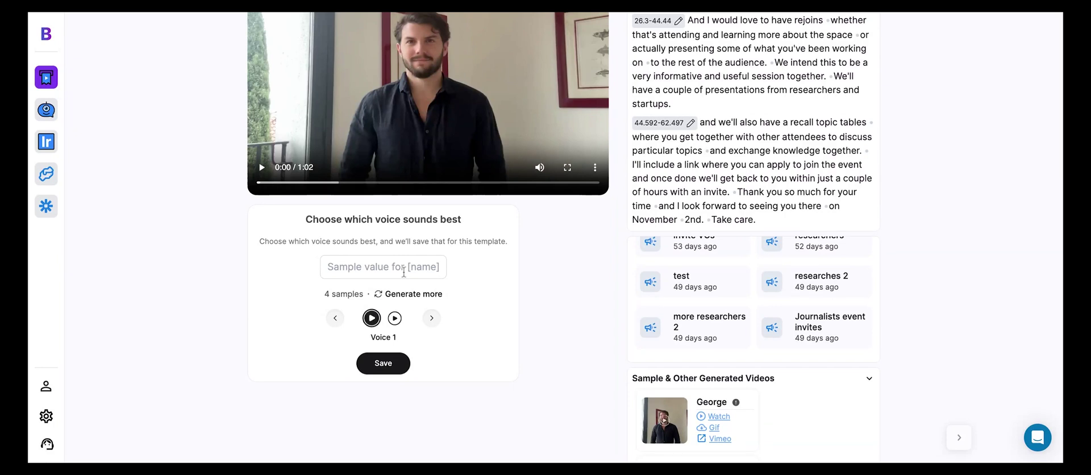
text(Alec)
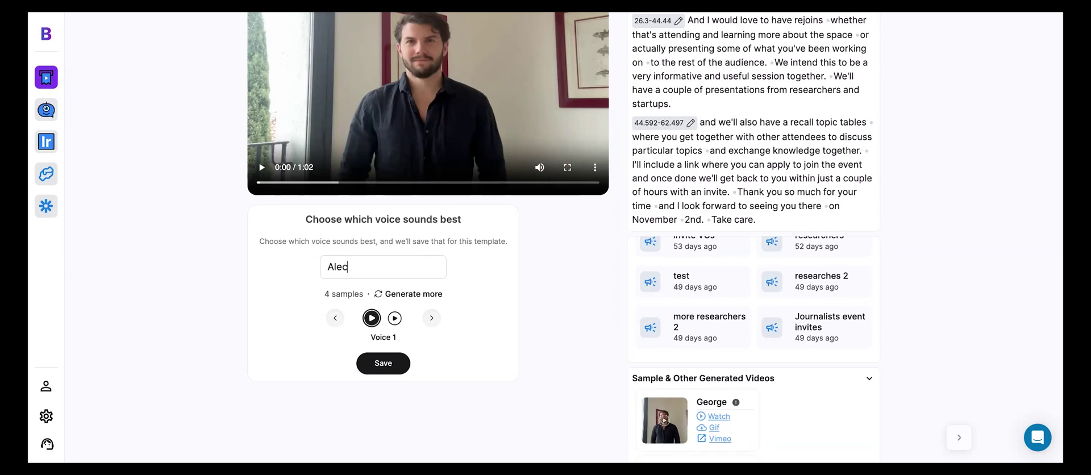
click(421, 294)
Step: Listen to the additional voice samples generated for the entered name, up to Voice 8
click(431, 318)
click(431, 318)
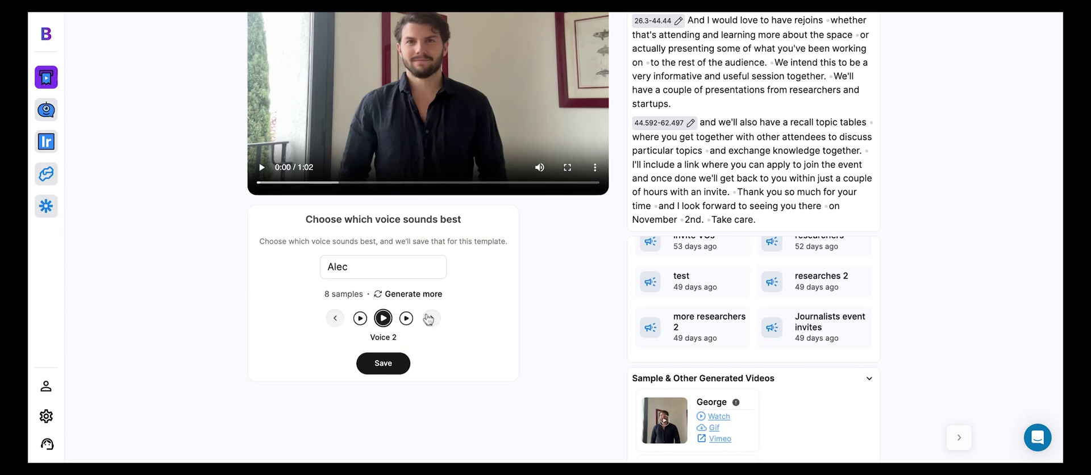
click(431, 318)
click(431, 318)
click(383, 318)
click(405, 319)
click(387, 322)
click(402, 322)
click(402, 321)
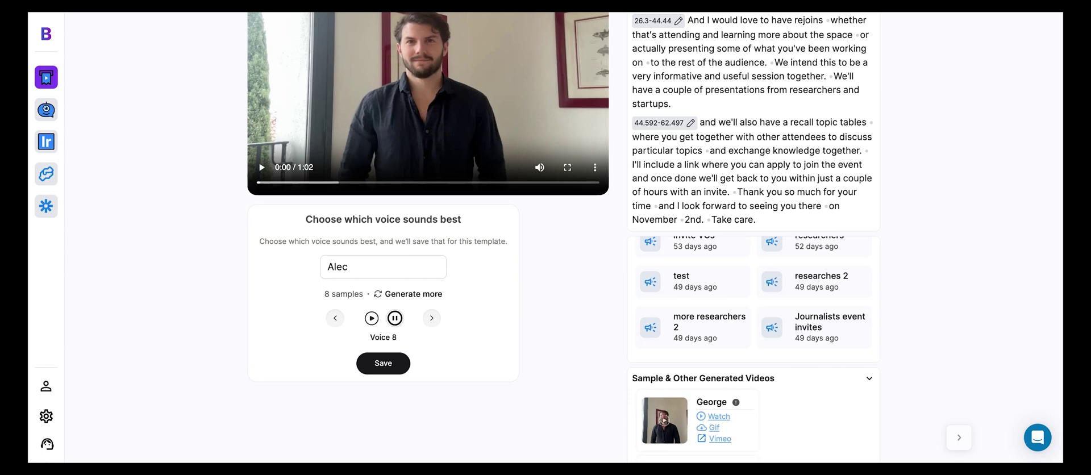
Step: Go back through the event-invite template's voice samples from Voice 8 to the earlier ones
click(335, 322)
click(335, 322)
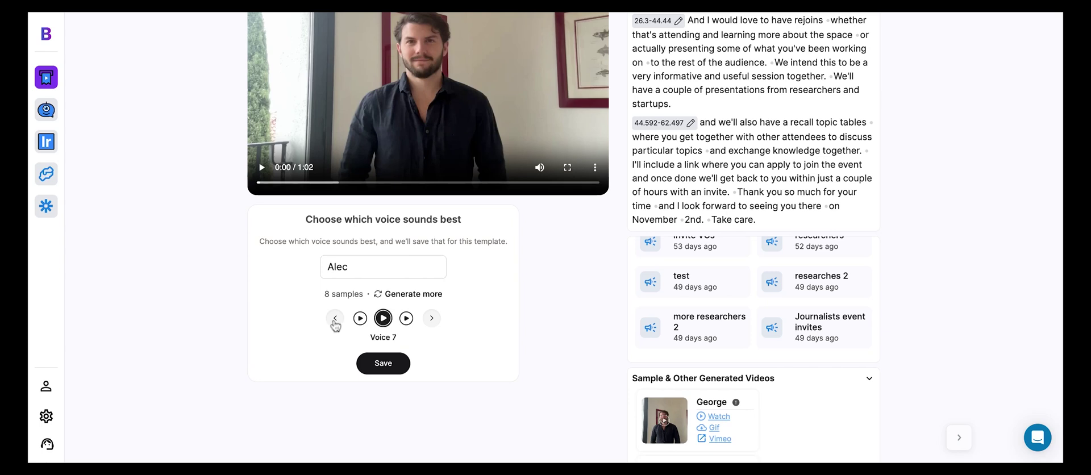
click(335, 322)
click(335, 322)
click(335, 322)
click(335, 317)
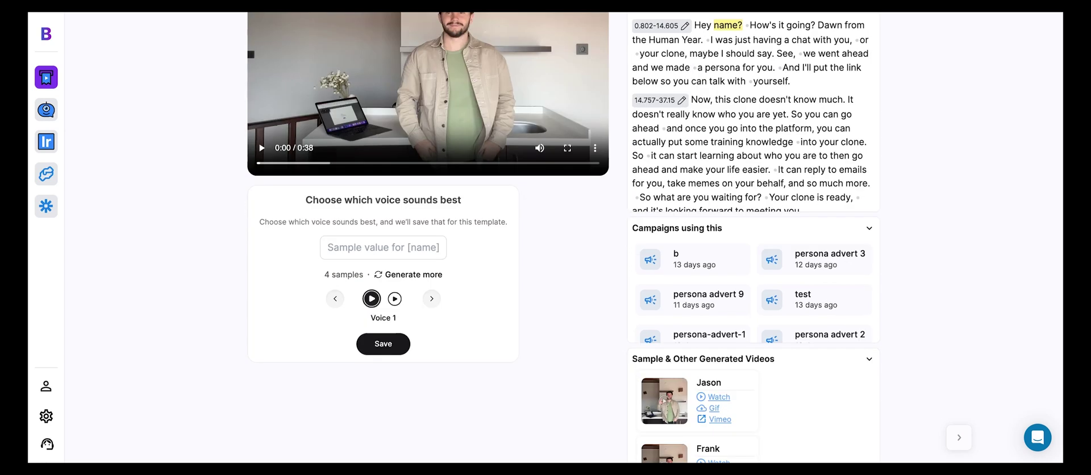
Step: Preview the persona-for-old-users template's voice samples and save Voice 3 as the template's voice
scroll(560, 323, up, 3)
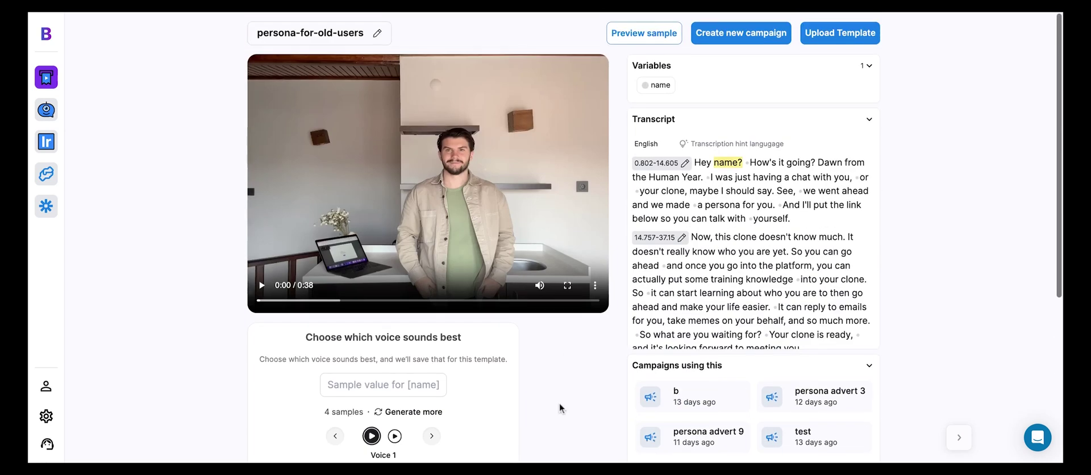
scroll(560, 408, down, 2)
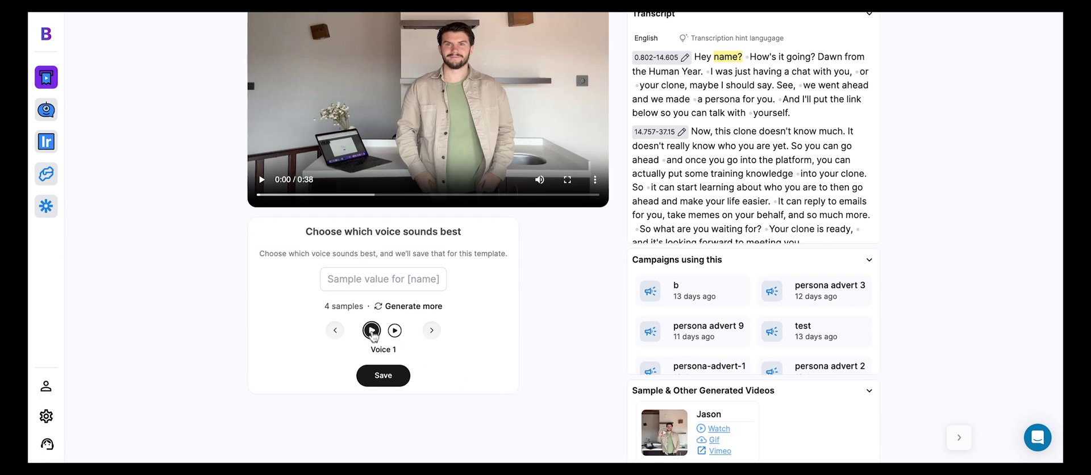
click(373, 334)
click(394, 330)
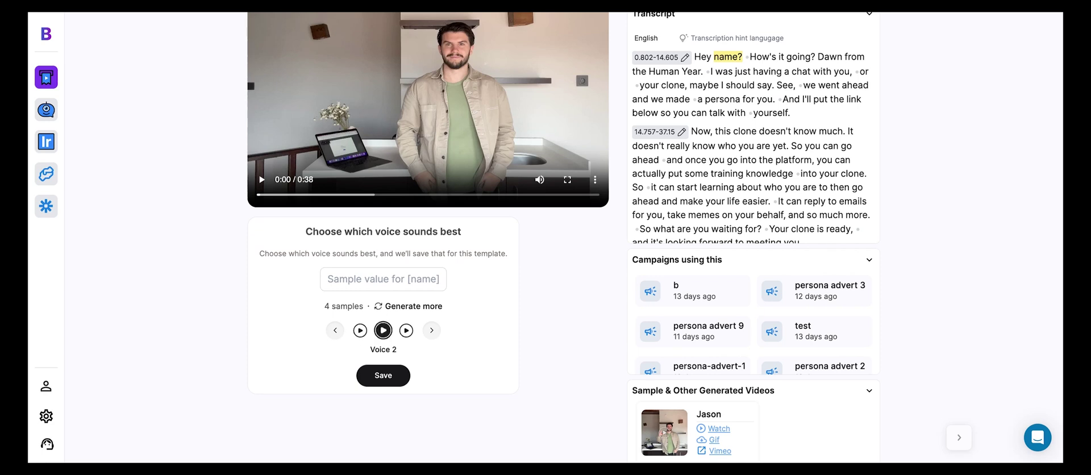
click(405, 330)
click(383, 335)
click(383, 376)
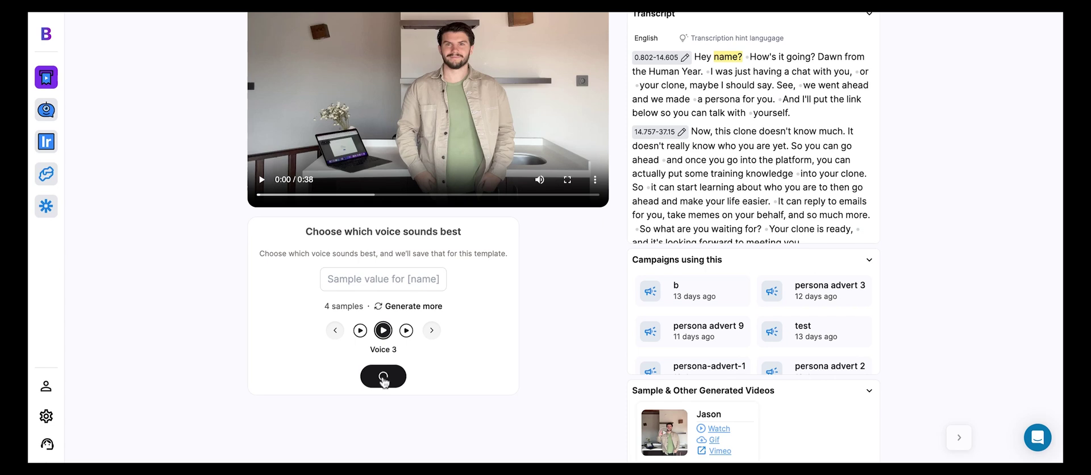
Step: Generate a preview sample video for the persona-for-old-users template, entering a person's first name as the name variable
scroll(917, 131, up, 3)
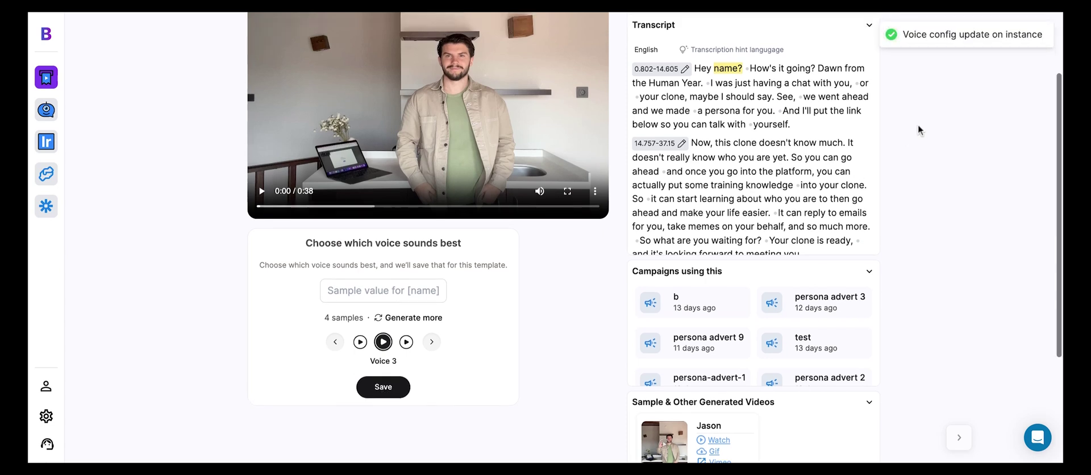
scroll(926, 151, up, 1)
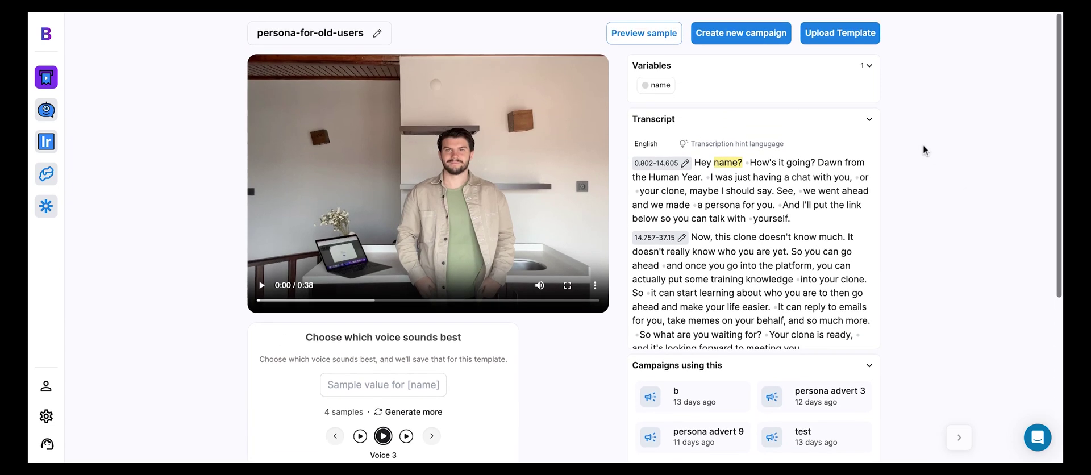
click(643, 33)
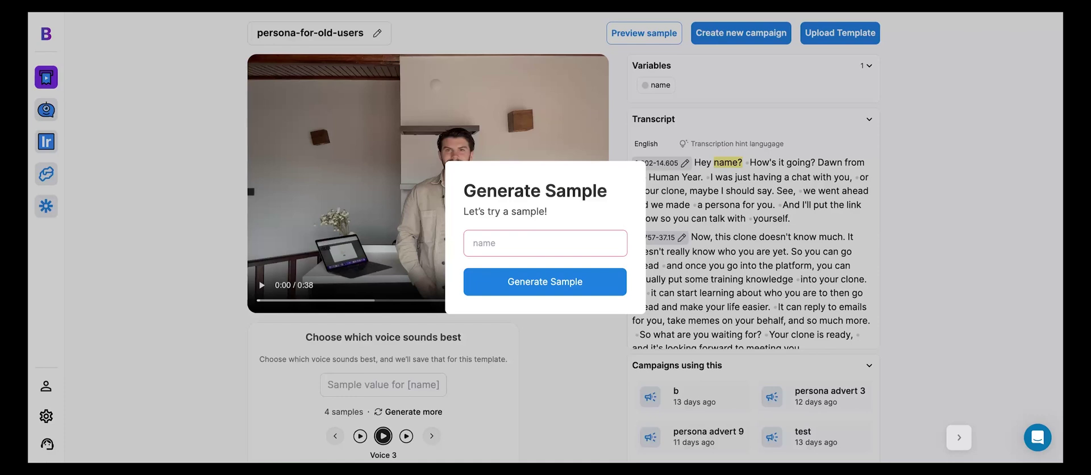
text(Yasmin)
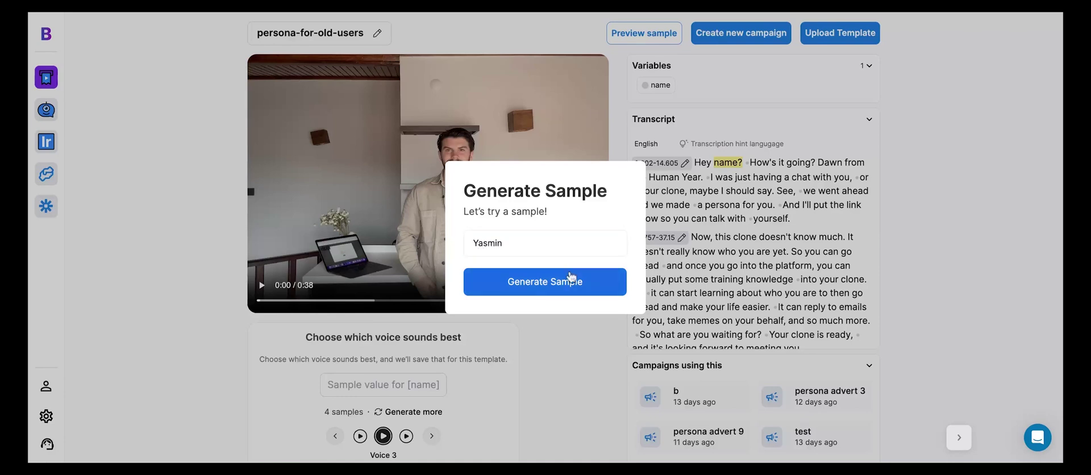
click(571, 277)
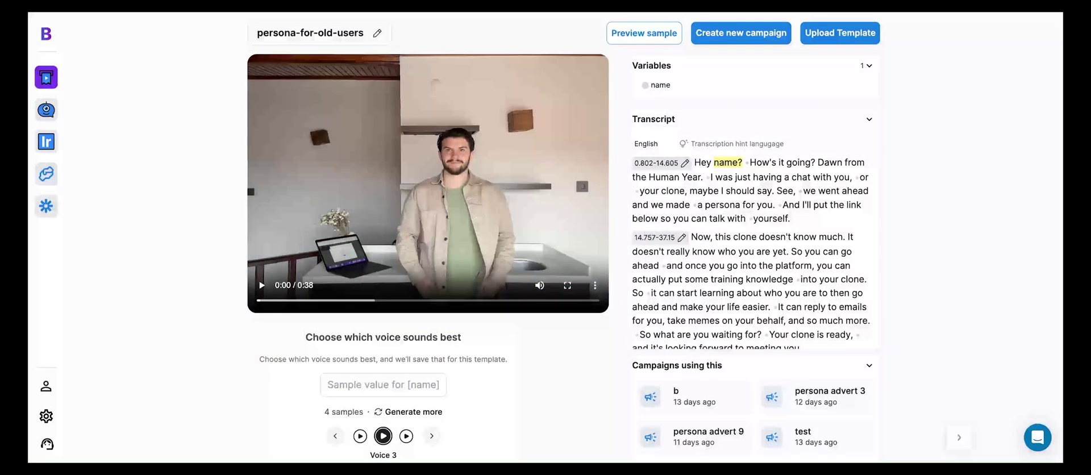
scroll(523, 333, down, 4)
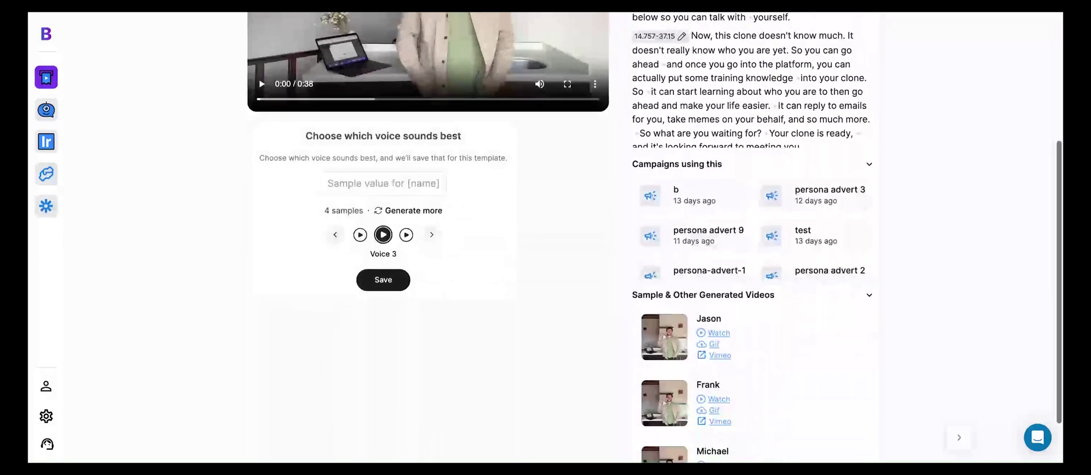
scroll(523, 333, up, 1)
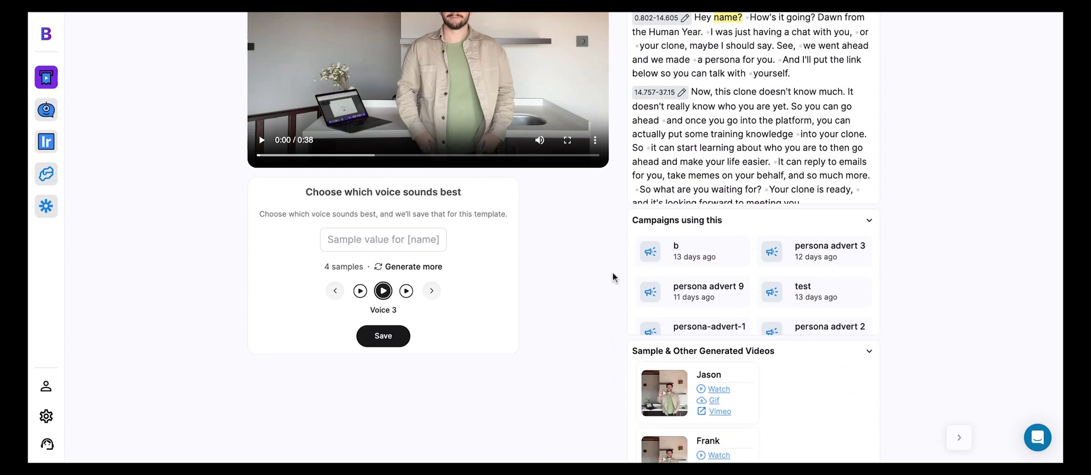
scroll(580, 341, up, 3)
scroll(579, 347, up, 1)
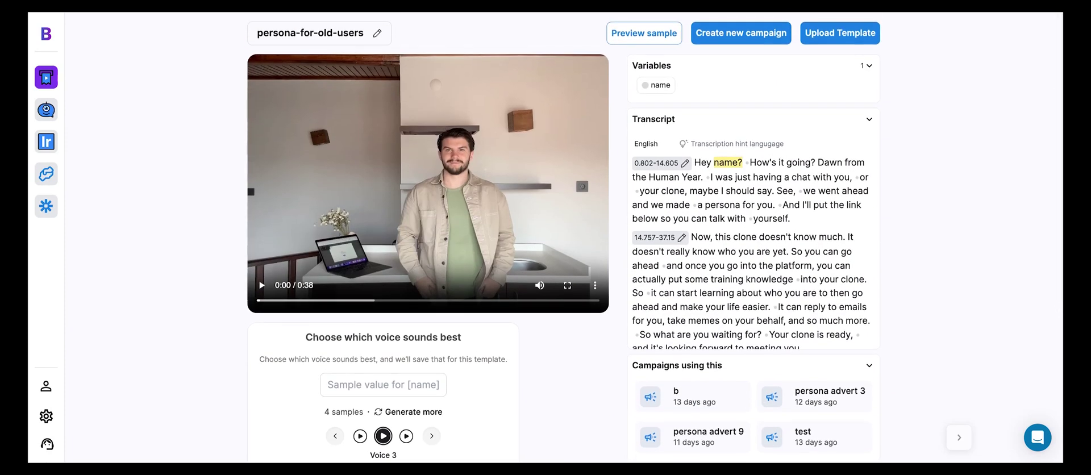
Step: Select the Voice 4 sample for the persona-for-old-users template
scroll(476, 349, down, 2)
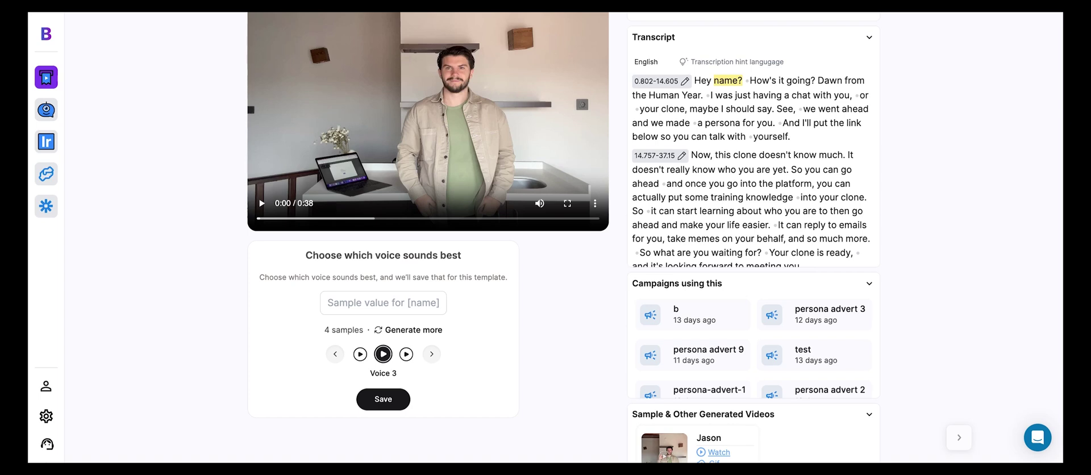
click(432, 354)
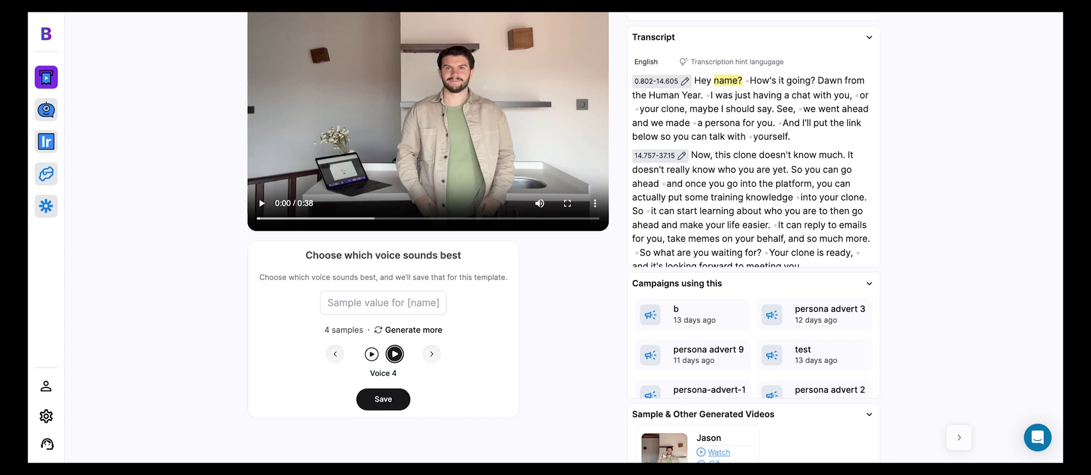
scroll(940, 261, up, 1)
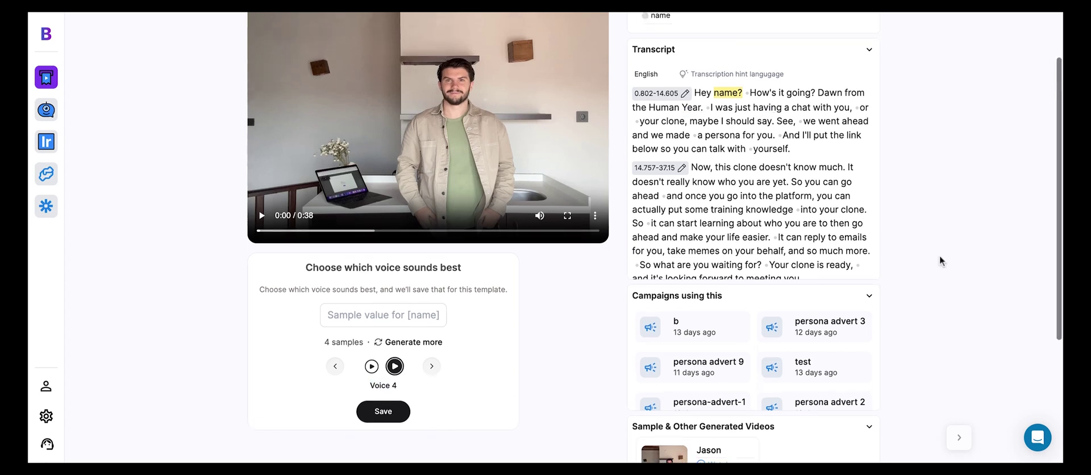
scroll(940, 261, up, 2)
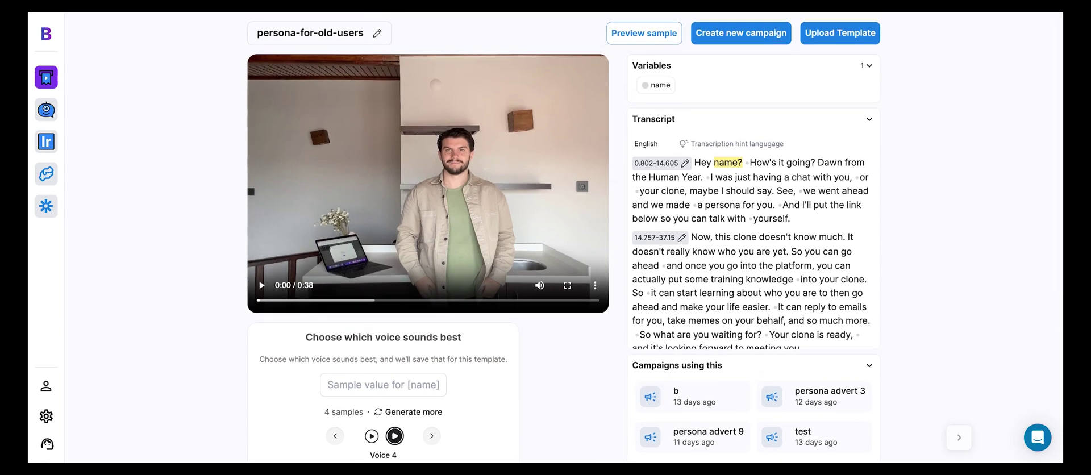
Step: Start the Persona tool and open its knowledge base of training data
scroll(940, 261, down, 6)
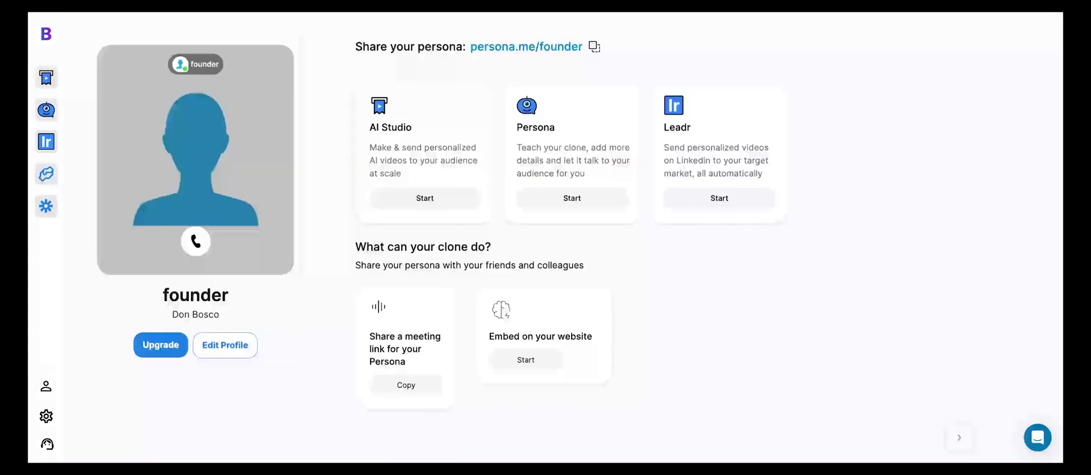
click(604, 203)
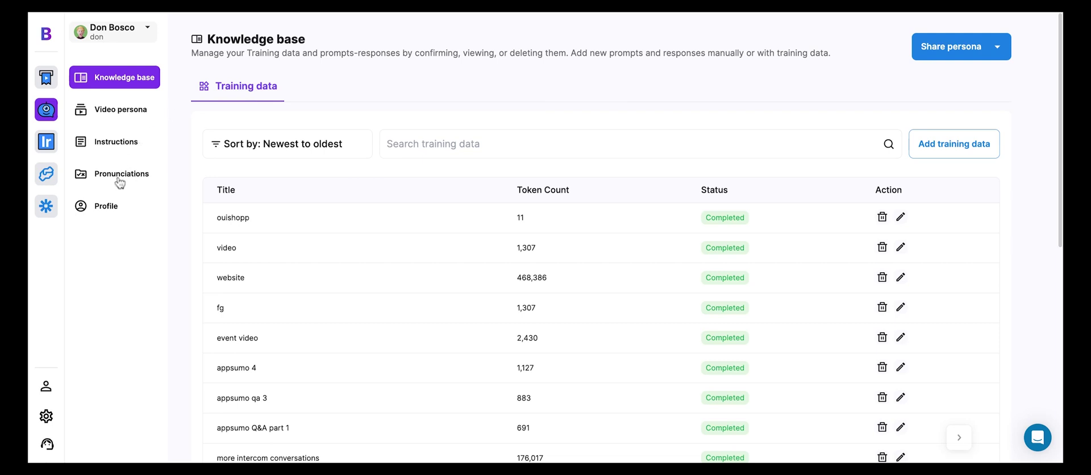
Step: Add the word BHuman with the phonetic pronunciation "Be Human" to the persona's pronunciations and save it
click(119, 178)
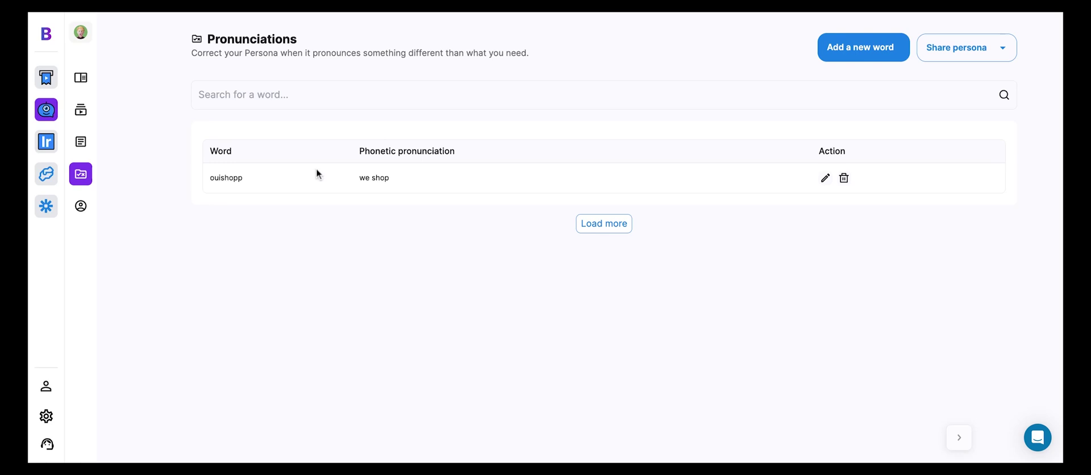
double_click(255, 176)
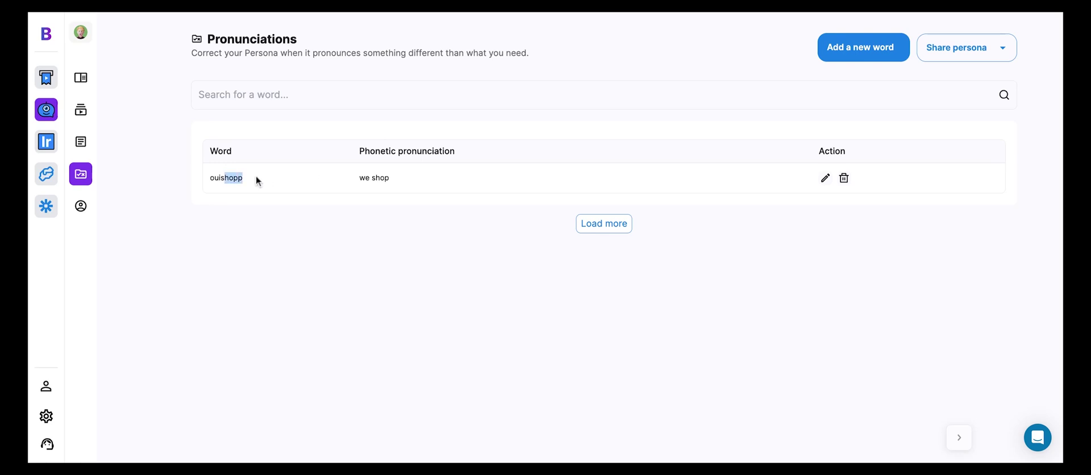
click(223, 228)
click(852, 60)
click(513, 216)
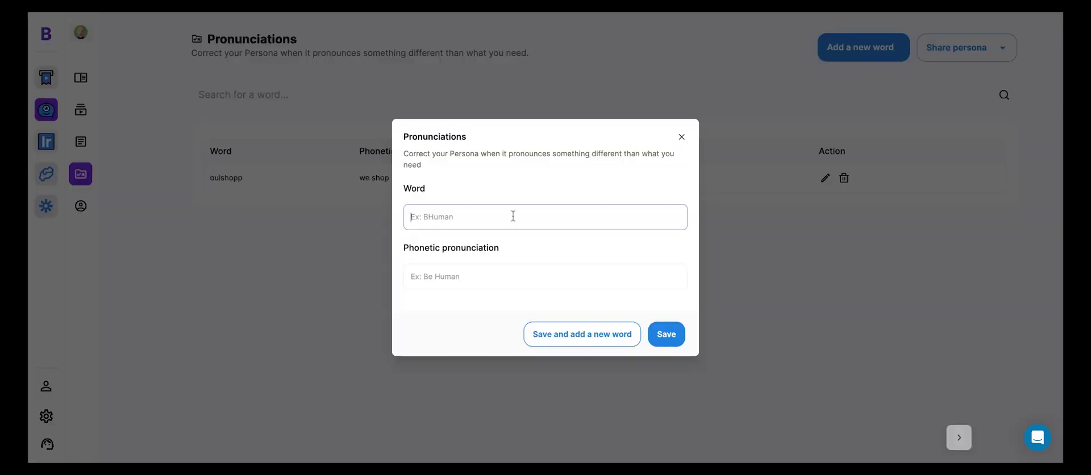
text(BHuman)
click(488, 282)
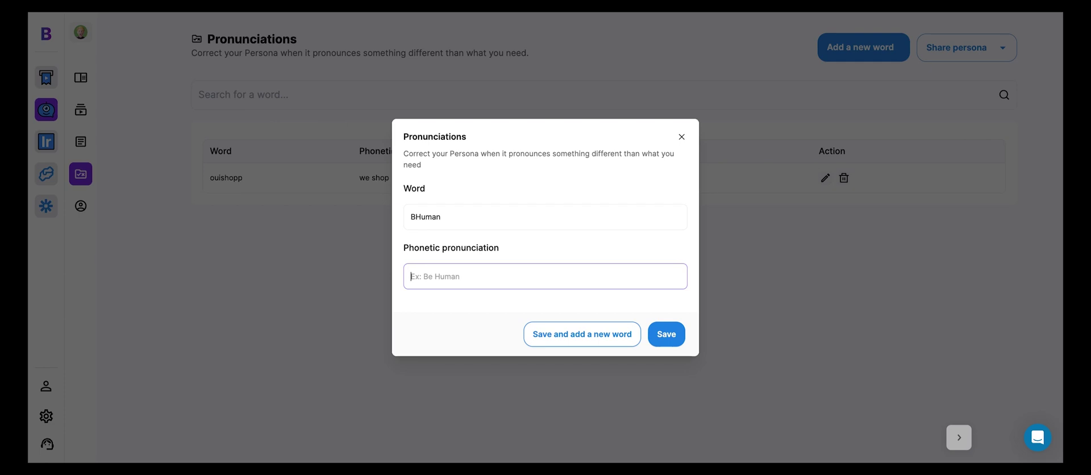
text(Be Human)
click(658, 336)
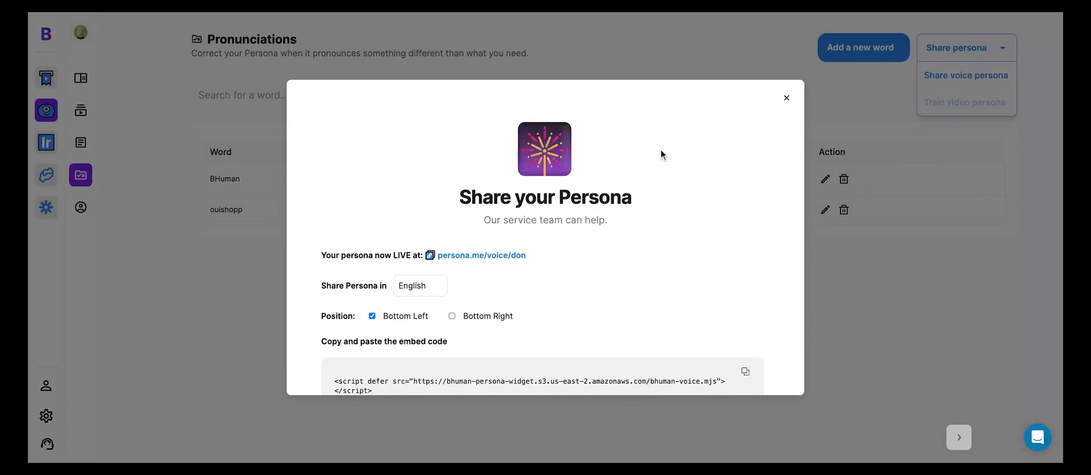
click(786, 99)
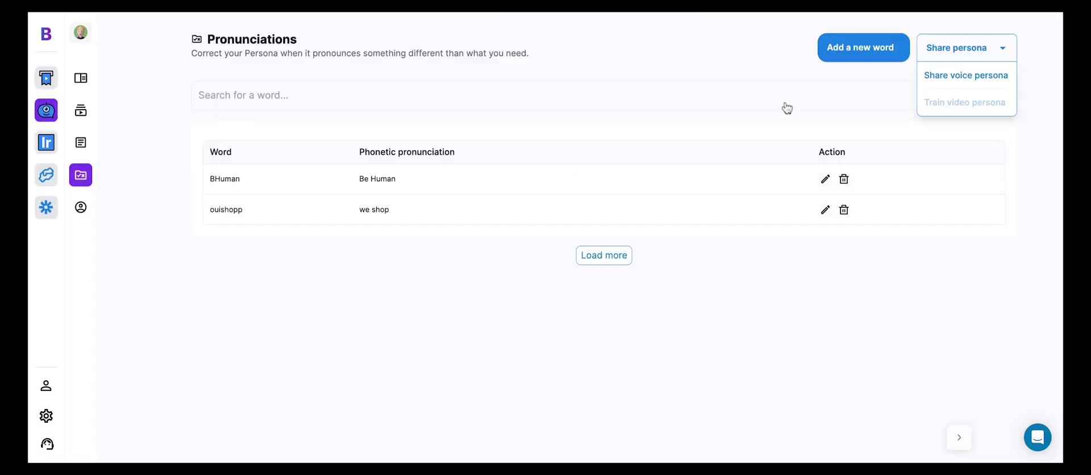
click(82, 148)
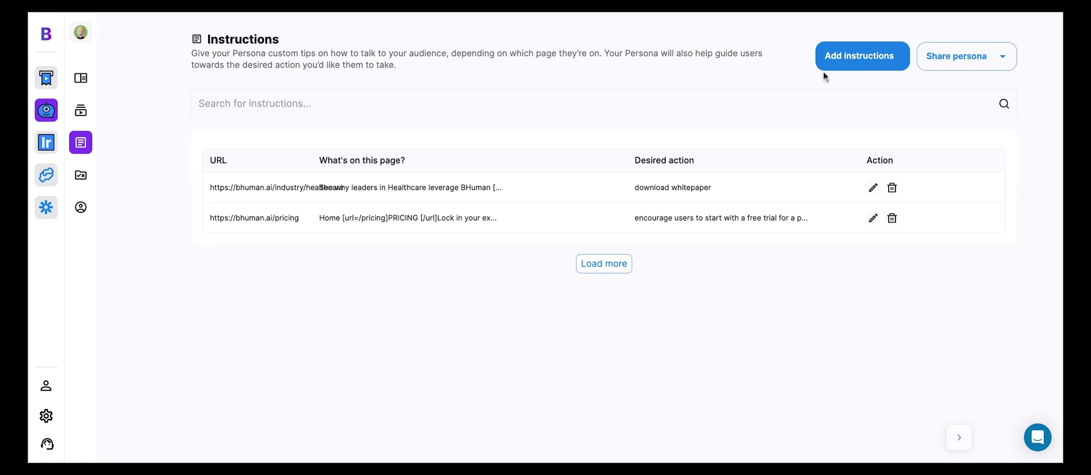
click(847, 69)
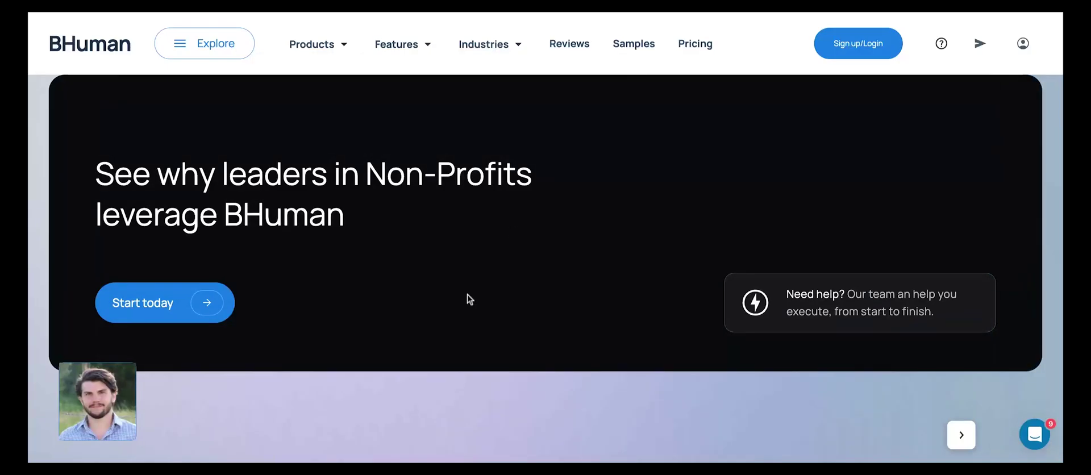
scroll(577, 271, down, 5)
scroll(577, 268, up, 5)
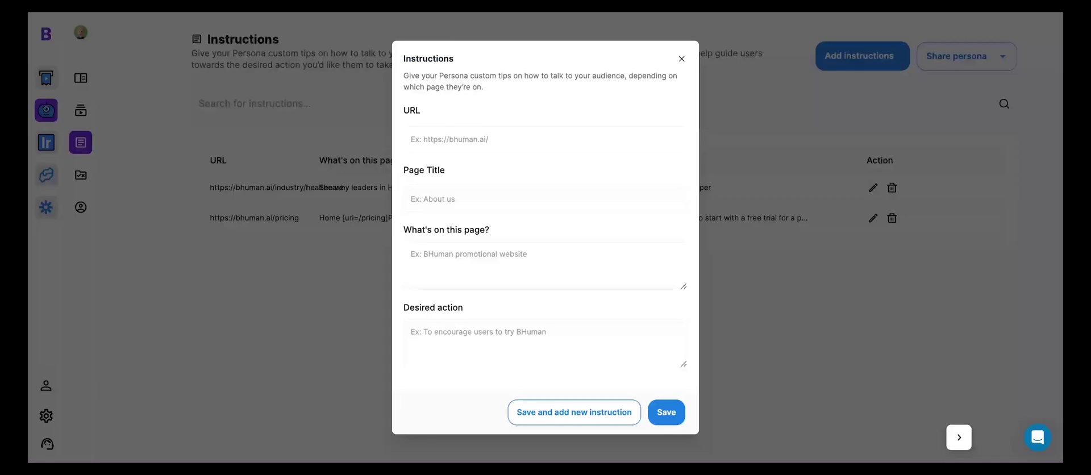
click(486, 139)
text(https://www.bhuman.ai/industry/non-profits)
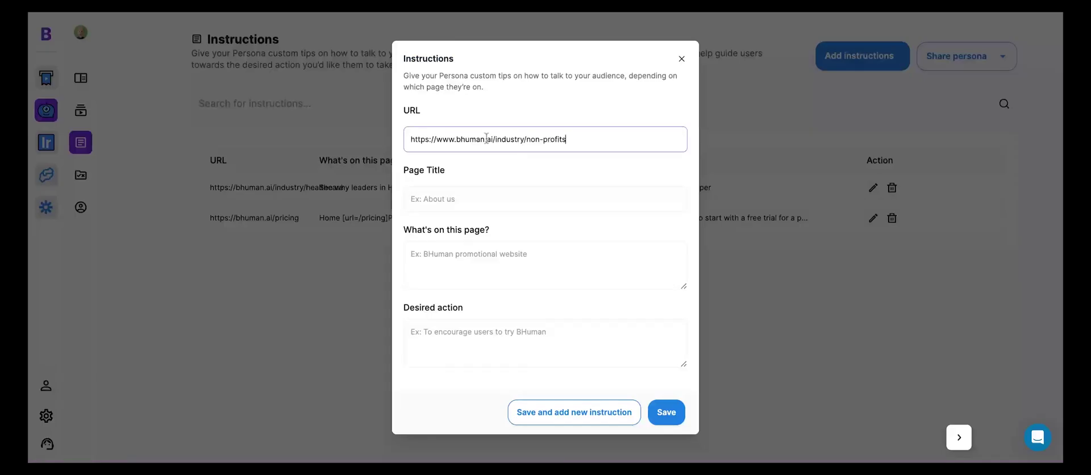
click(524, 165)
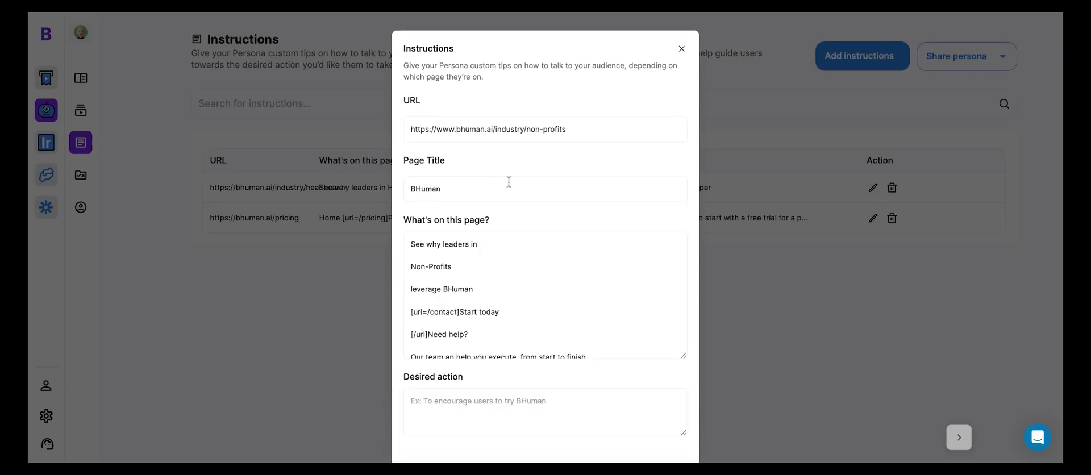
Step: Extend the new instruction's page title so it reads "BHuman for Non Profits"
scroll(559, 267, down, 2)
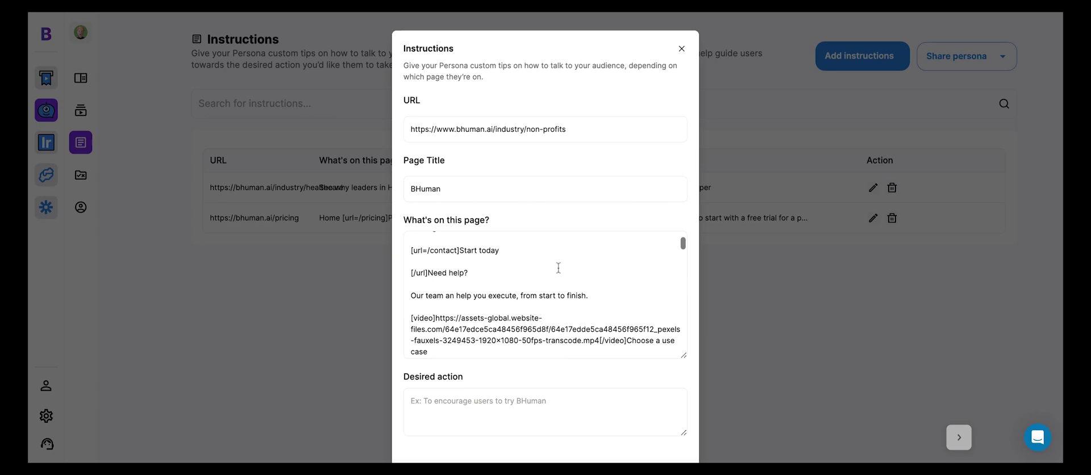
scroll(559, 267, up, 2)
double_click(475, 189)
key(Right)
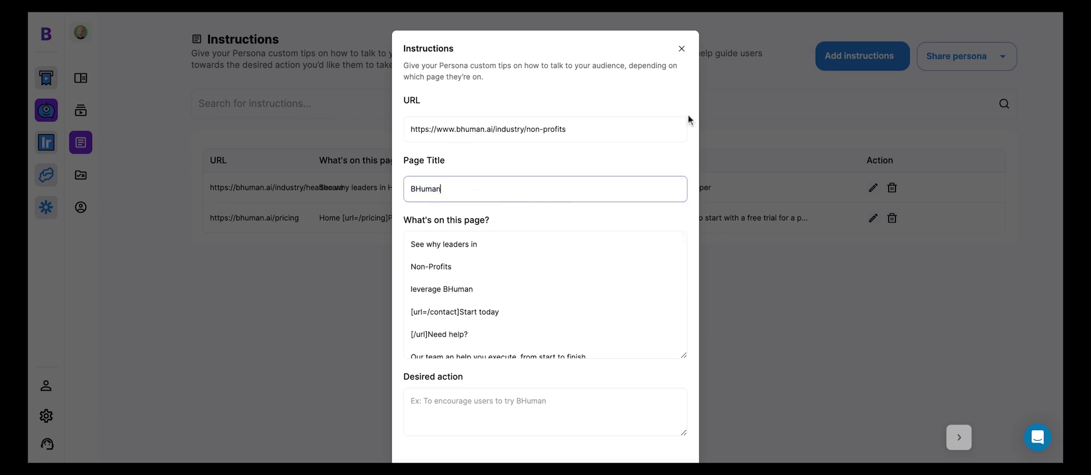
text(for No n Profits)
Step: Remove the "[url=/contact]Start today" and "[/url]Need help?" lines from the new instruction's page content
click(577, 260)
scroll(578, 262, down, 10)
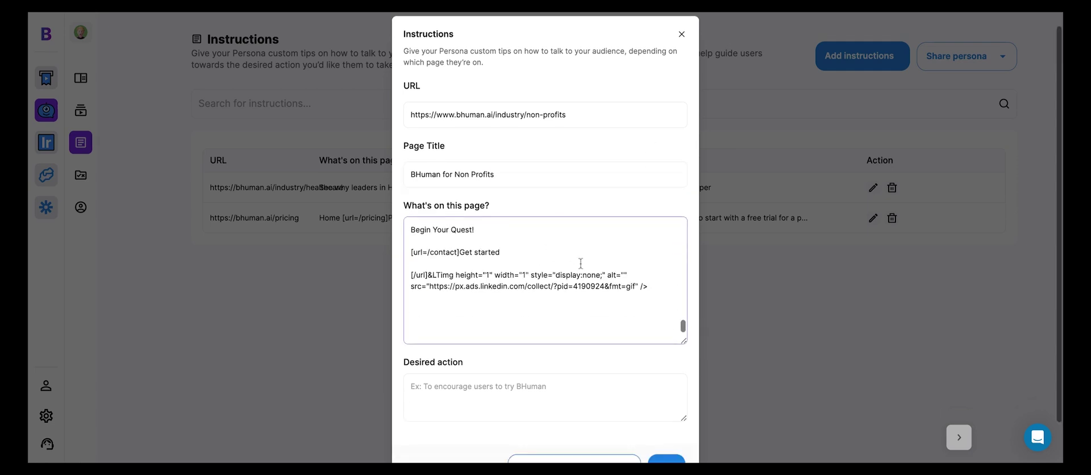
scroll(580, 263, up, 10)
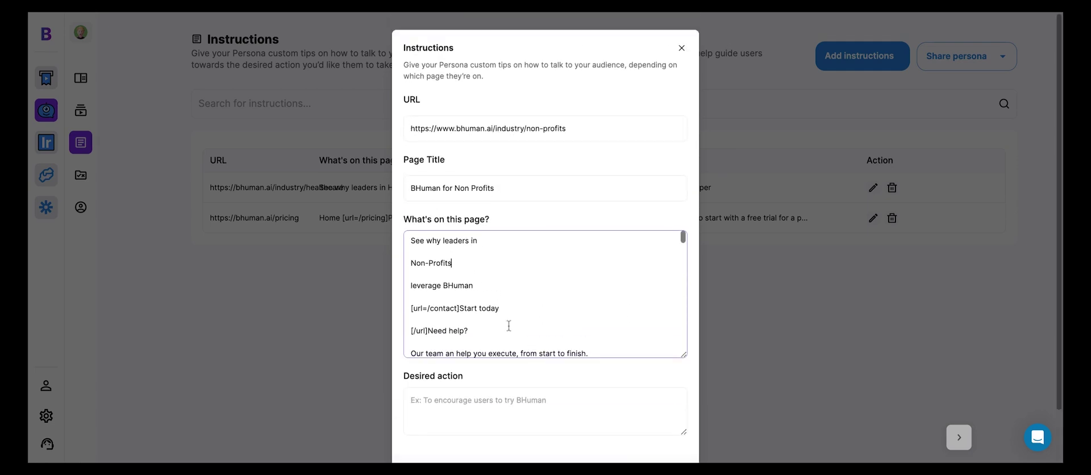
drag(497, 330, 406, 285)
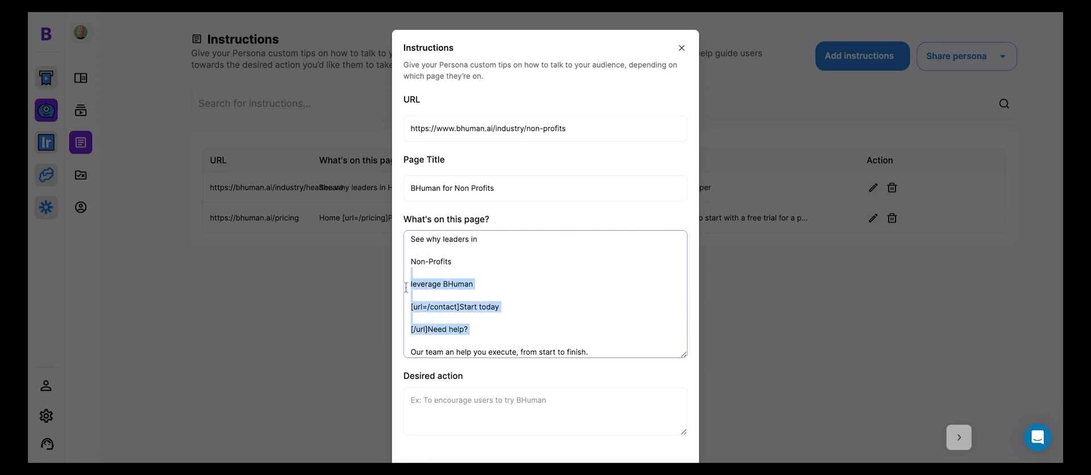
click(432, 297)
drag(483, 329, 408, 308)
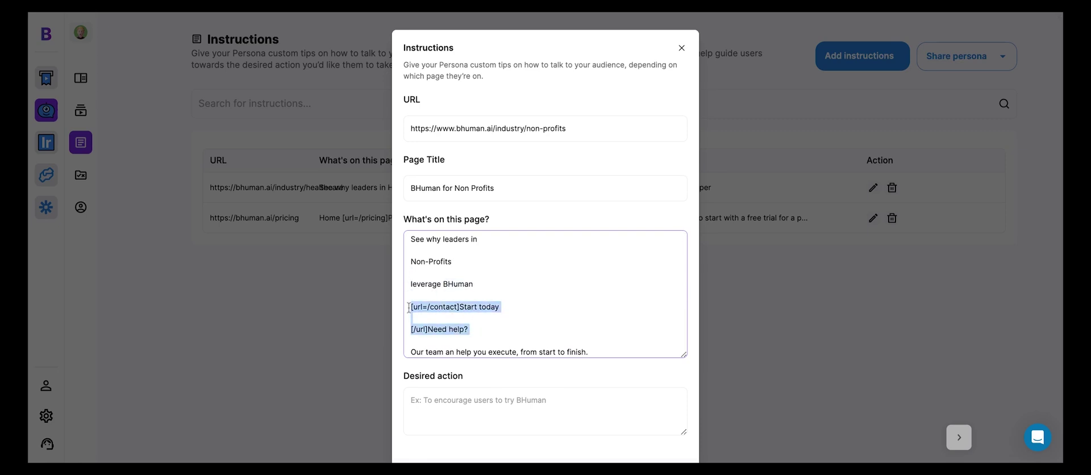
key(BackSpace)
key(BackSpace)
key(BackSpace)
Step: Set the desired action to "to encourage users to download the whitepaper for non-profits" and save the instruction
scroll(566, 297, down, 1)
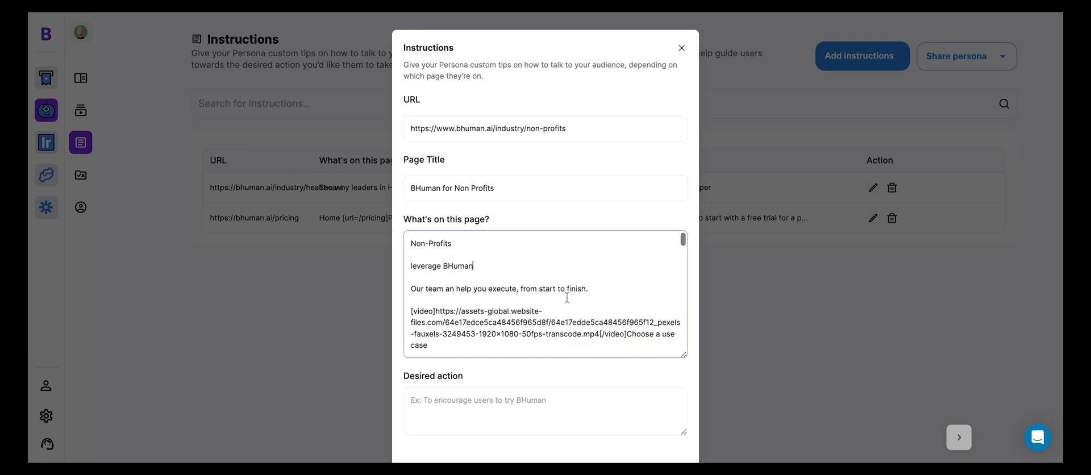
scroll(566, 297, down, 2)
scroll(585, 353, down, 2)
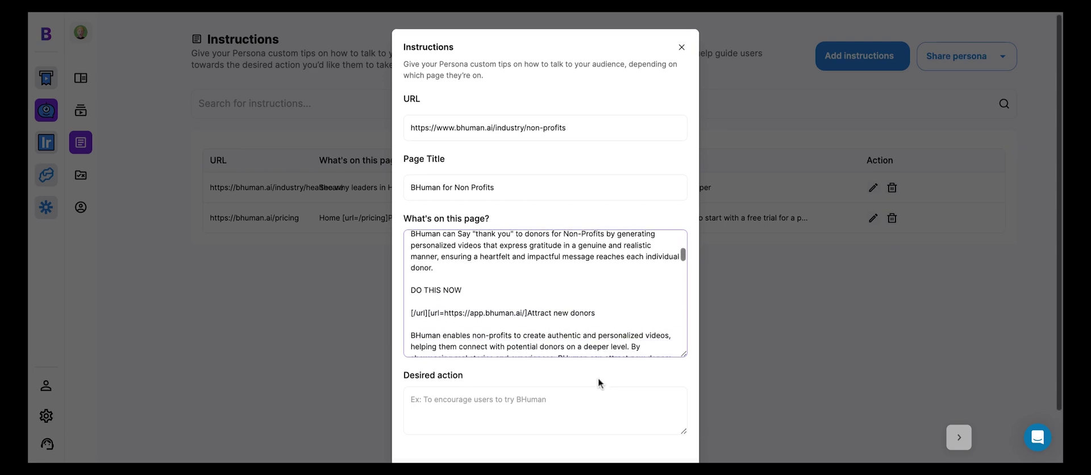
scroll(599, 382, down, 1)
click(441, 341)
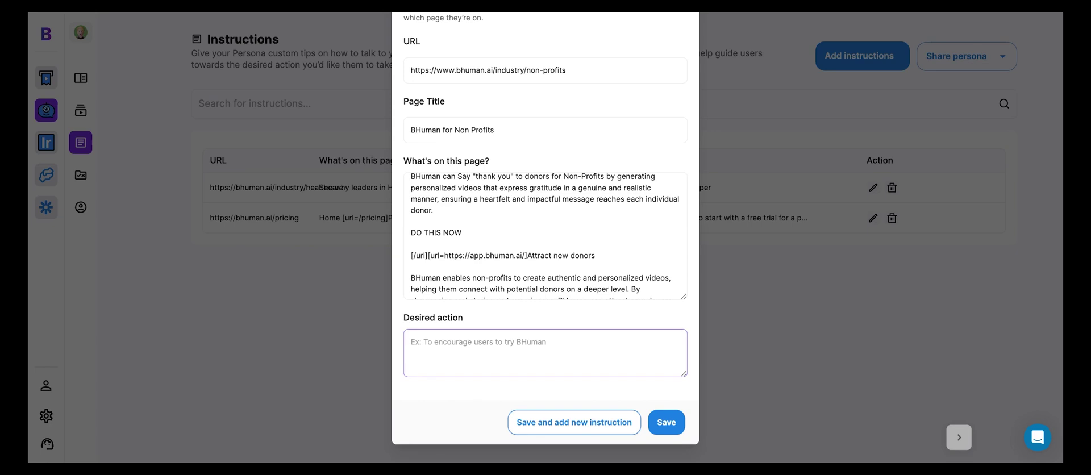
text(to encour)
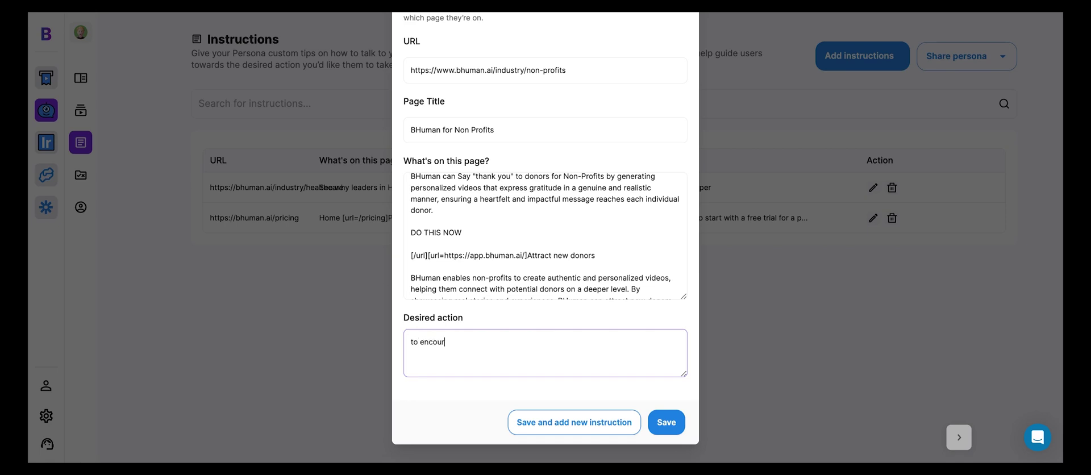
text(age users to download the whitepaper for)
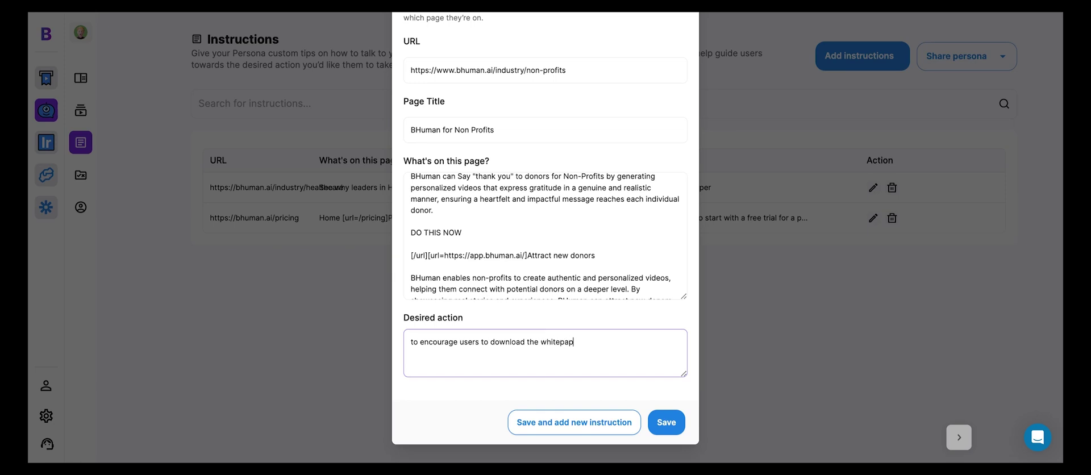
text( non-profits)
click(663, 419)
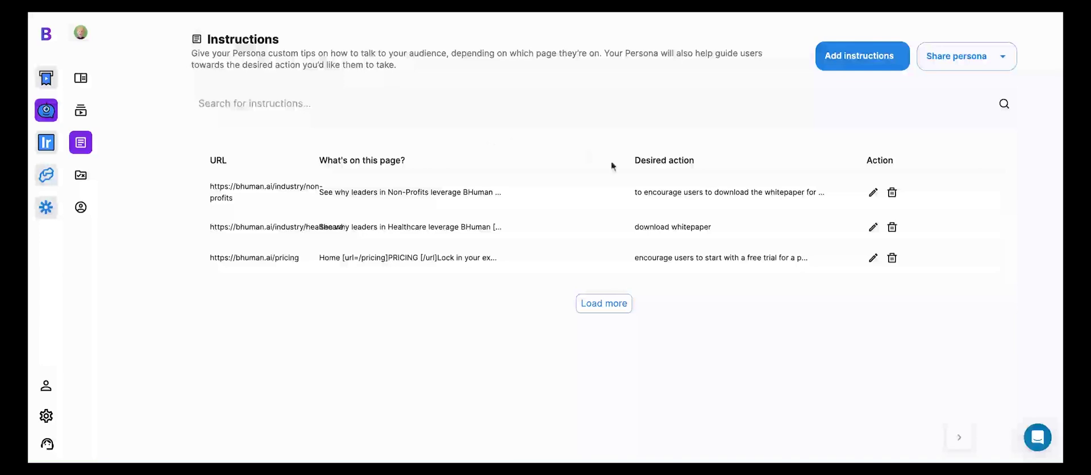
Step: Check the desired action listed for the non-profits instruction and open the profile page
drag(627, 190, 819, 208)
click(802, 228)
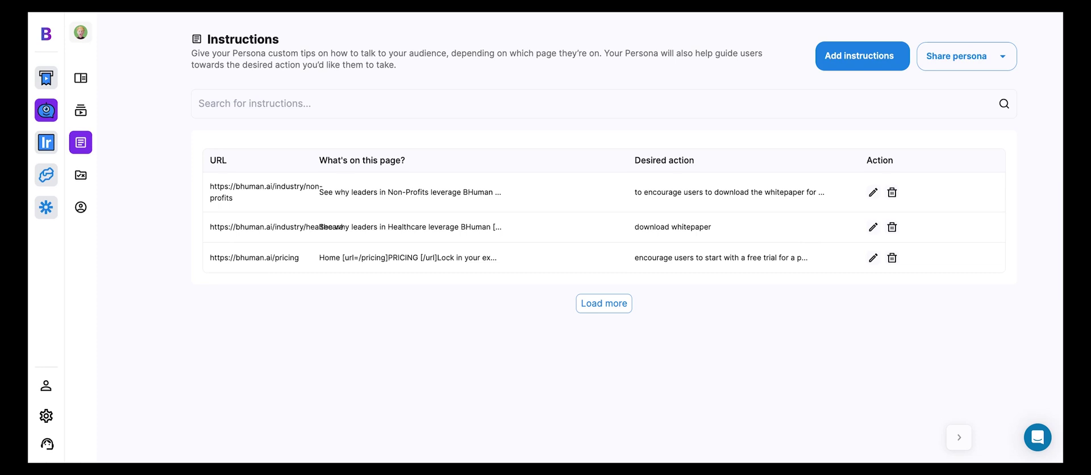
click(691, 92)
mouse_move(81, 245)
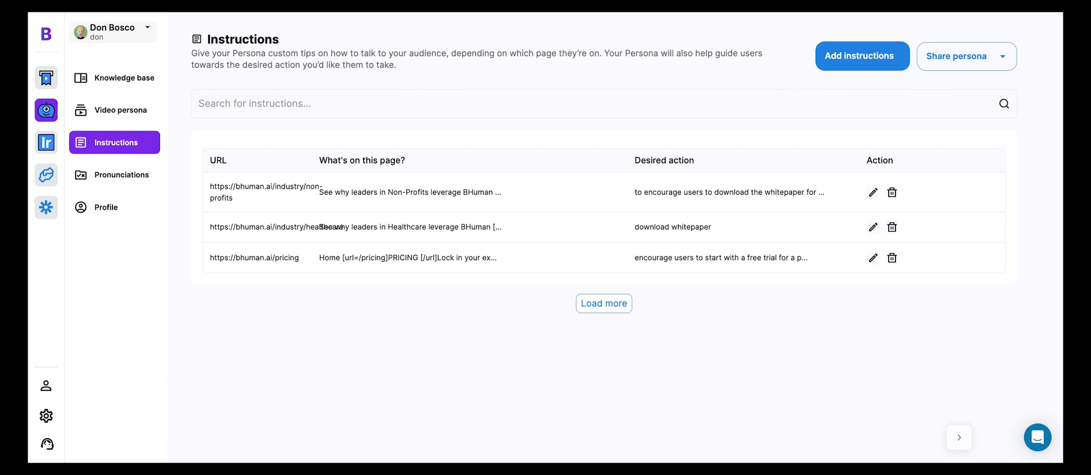
click(80, 206)
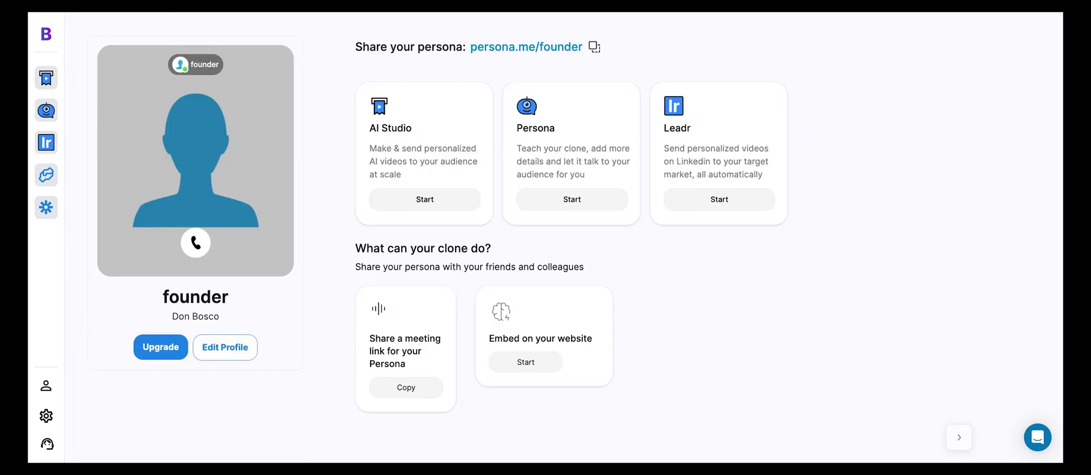